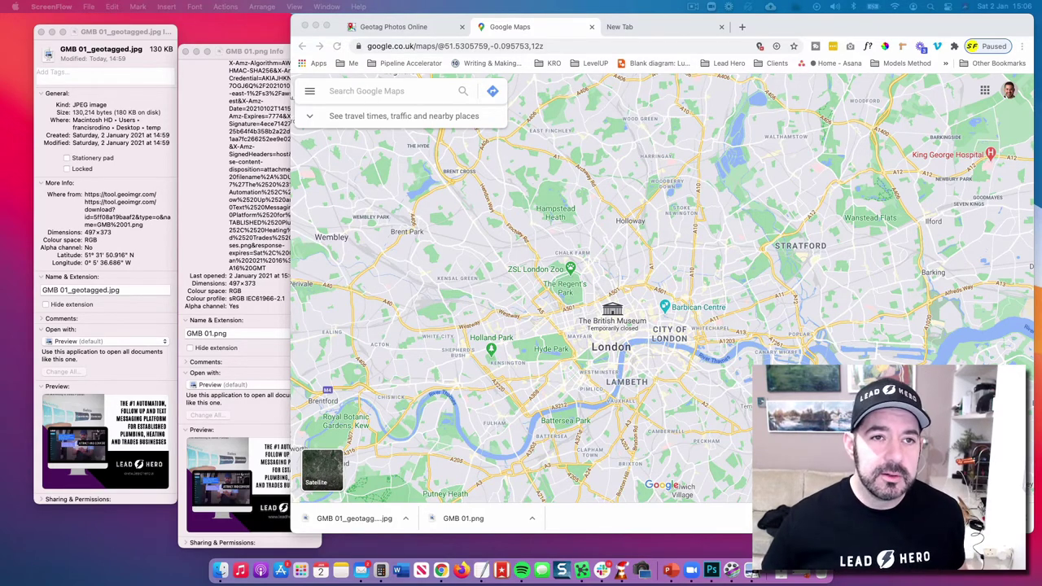
Step: Place the two file info windows side by side and check the GMB 01.png metadata for location details
mouse_move(72, 37)
left_mouse_down()
mouse_move(83, 38)
mouse_move(67, 34)
left_mouse_up()
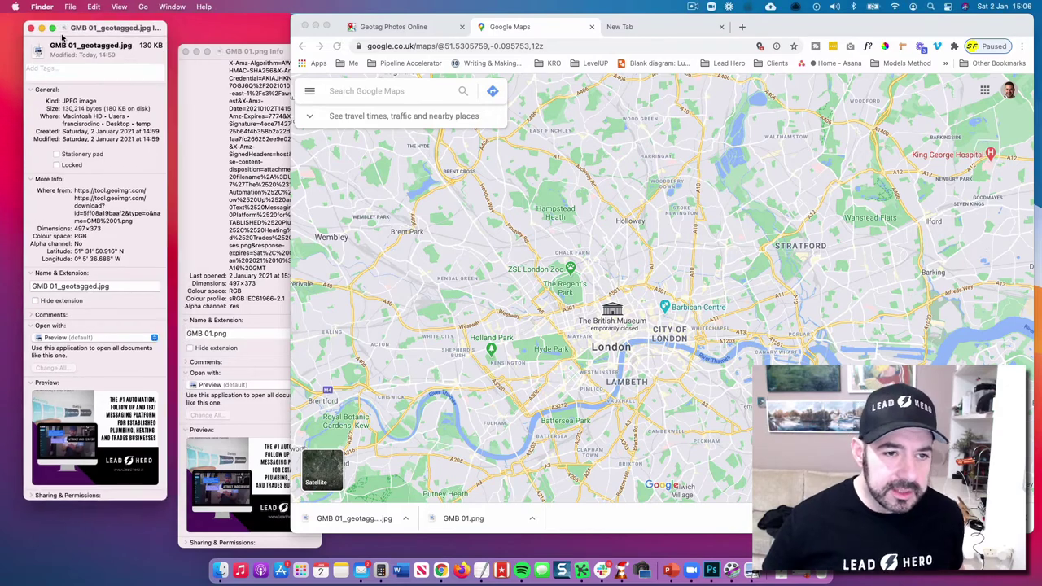
left_click_drag(223, 51, 227, 27)
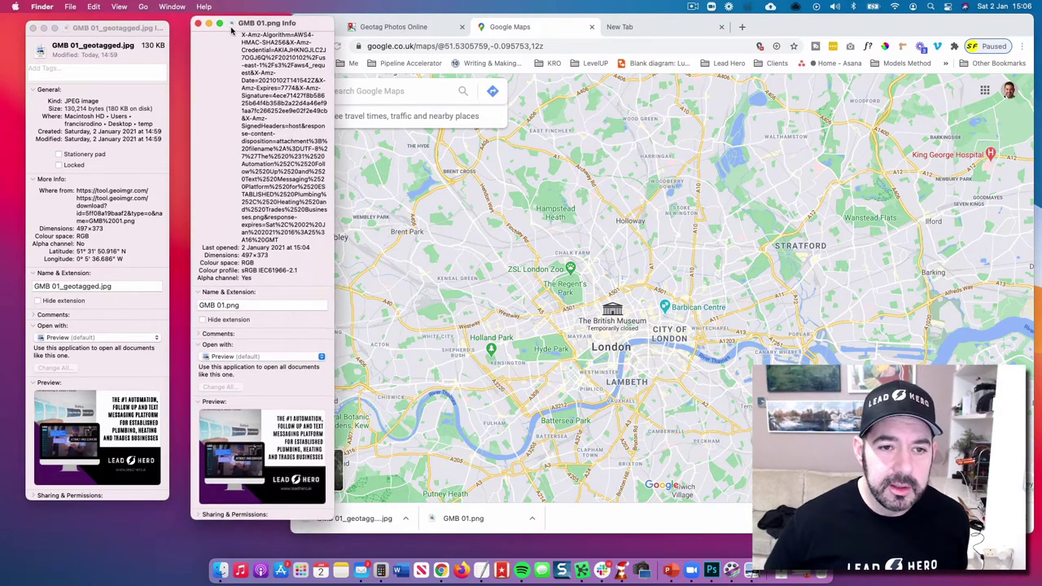
scroll(269, 208, "up", 2)
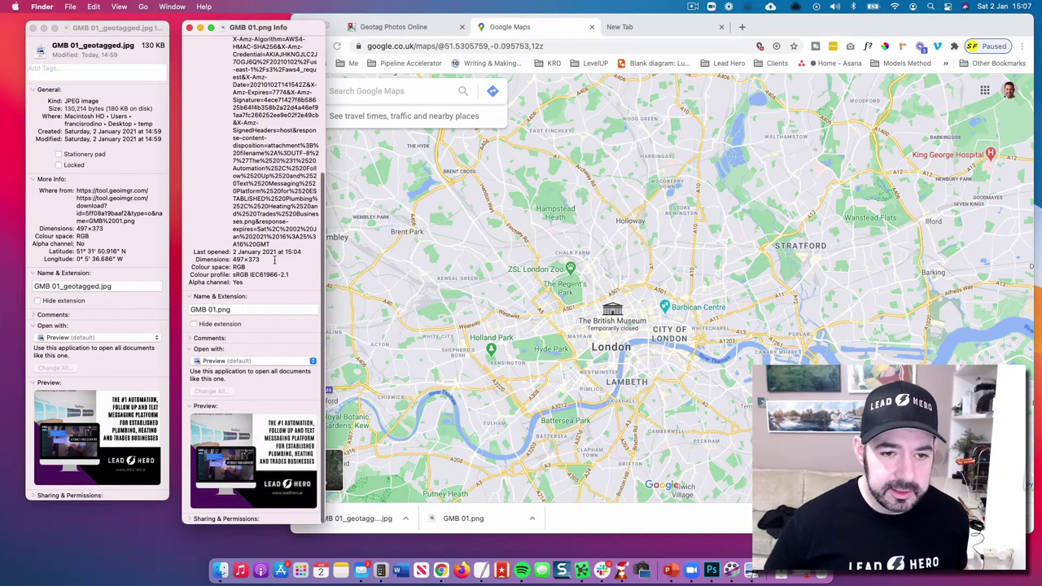
triple_click(198, 252)
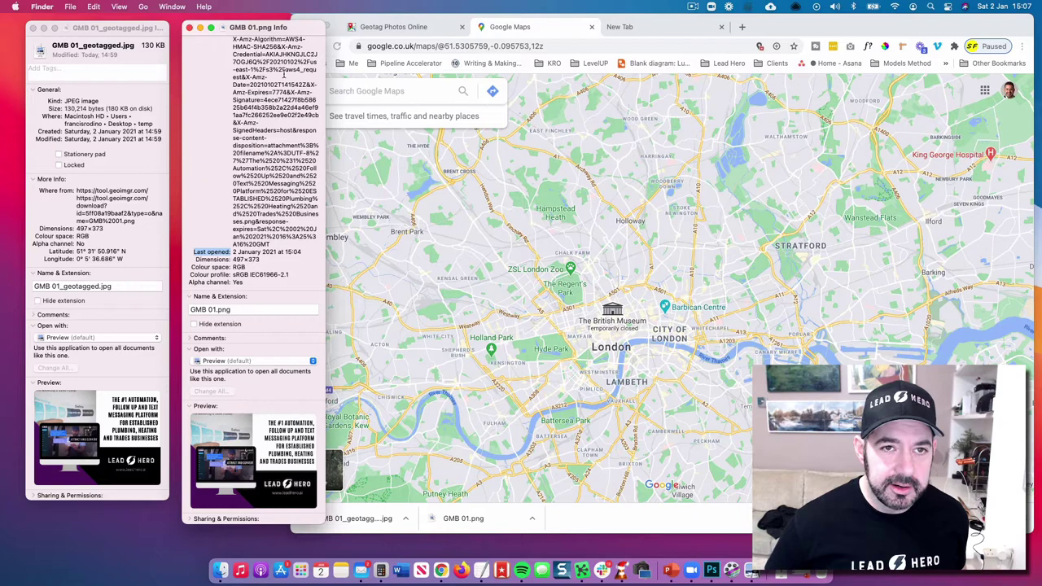
left_click_drag(313, 33, 309, 32)
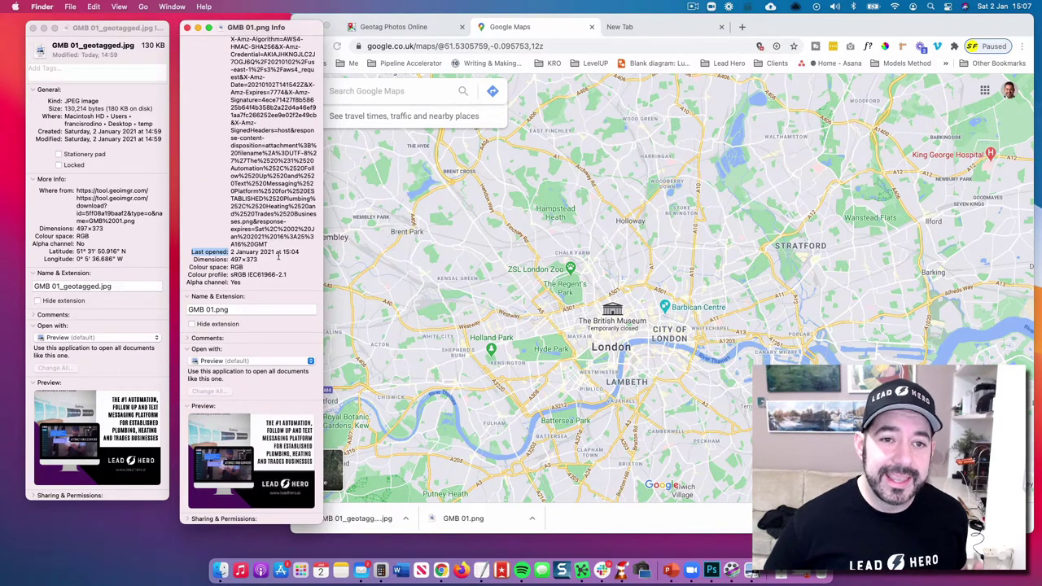
double_click(235, 283)
left_click(244, 278)
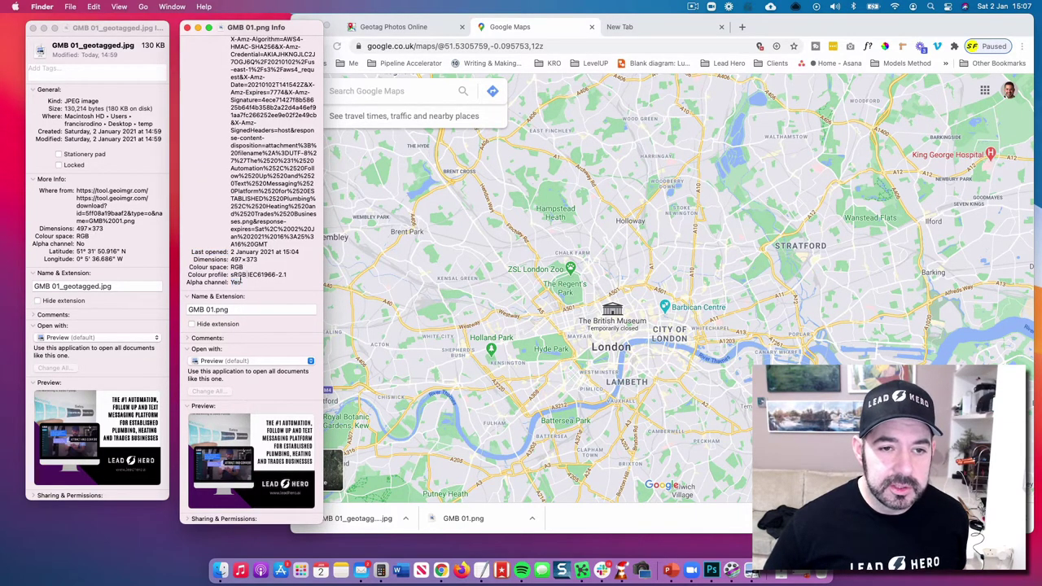
Step: Check the latitude and longitude entries in the file info of GMB 01_geotagged.jpg
left_click_drag(139, 33, 143, 35)
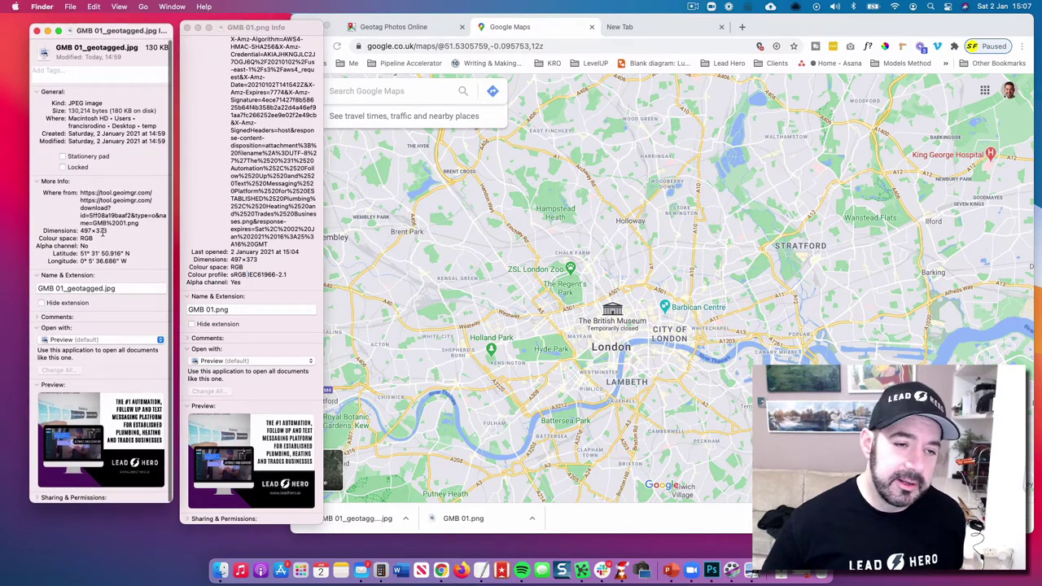
left_click_drag(48, 255, 120, 261)
left_click(128, 261)
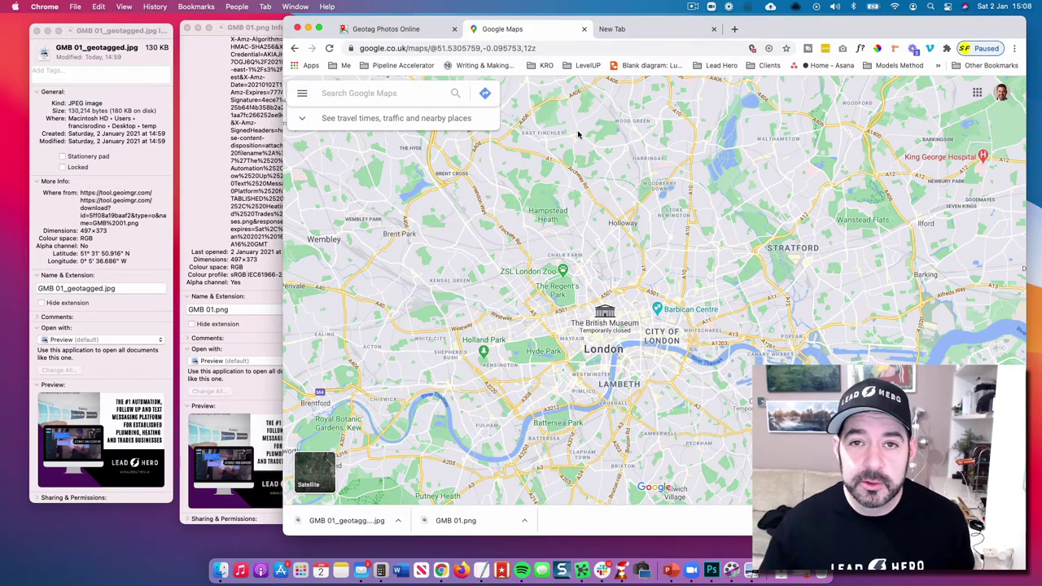
Step: Search Google Maps for "lead hero", open the London business listing and bring up the coordinates at its marker
left_click(364, 91)
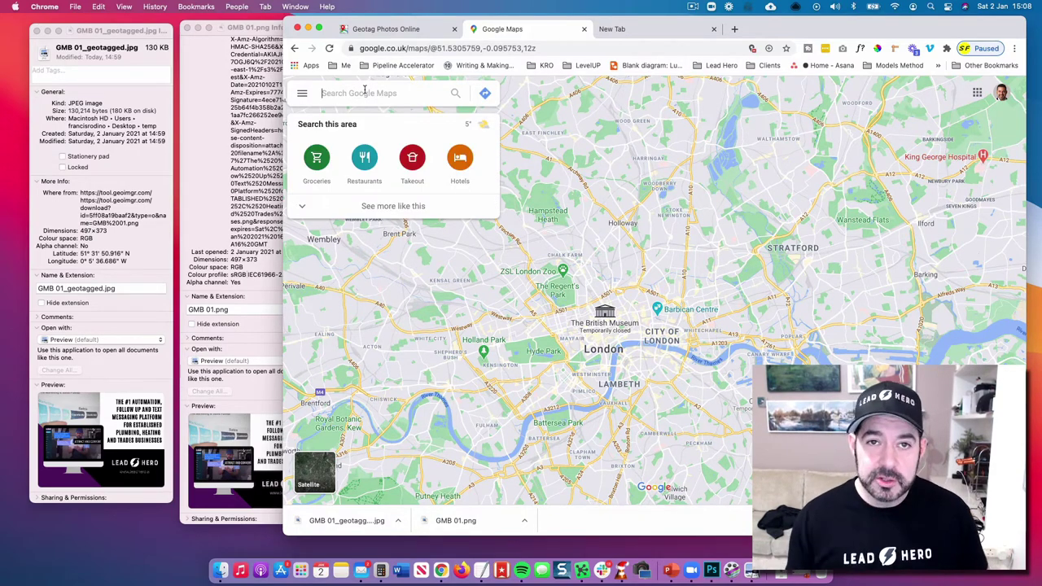
type("lead hero")
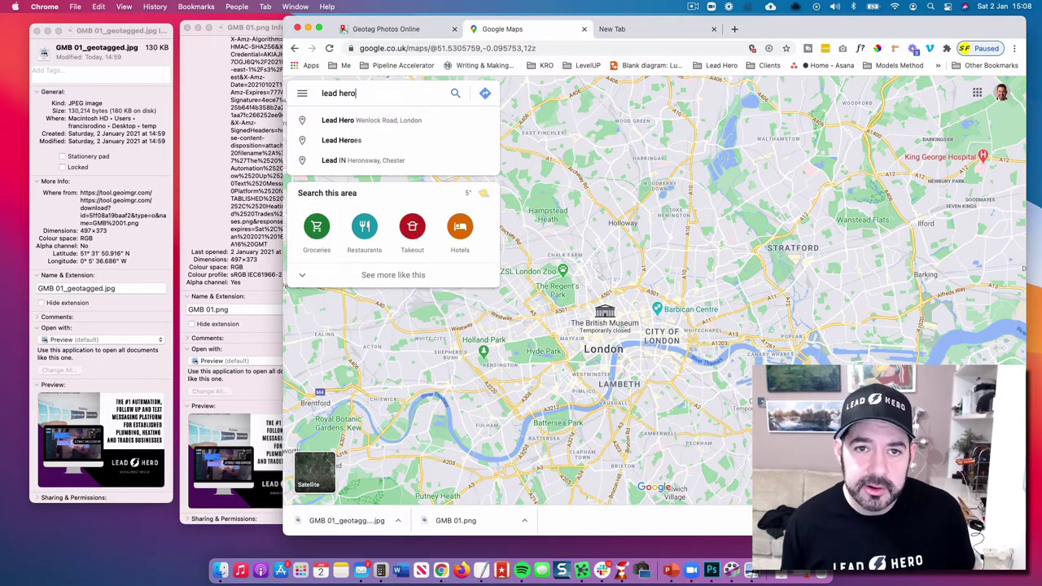
left_click(359, 120)
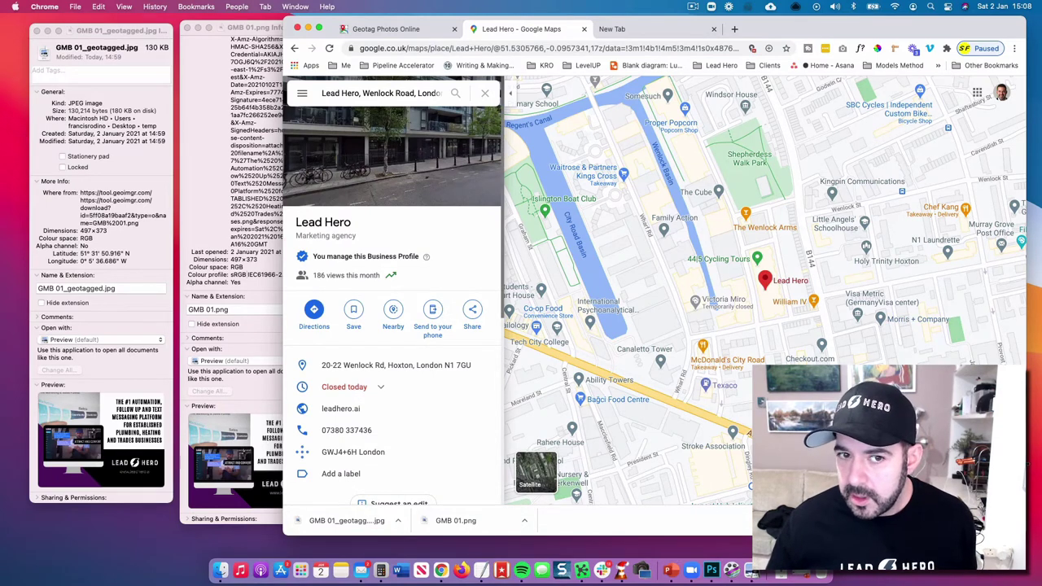
scroll(766, 285, "down", 2)
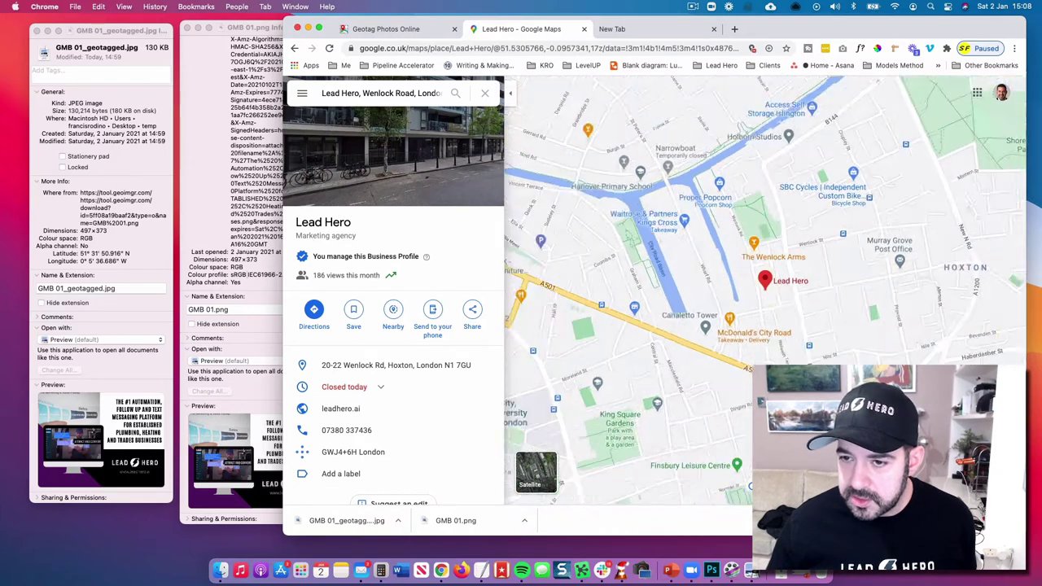
right_click(766, 285)
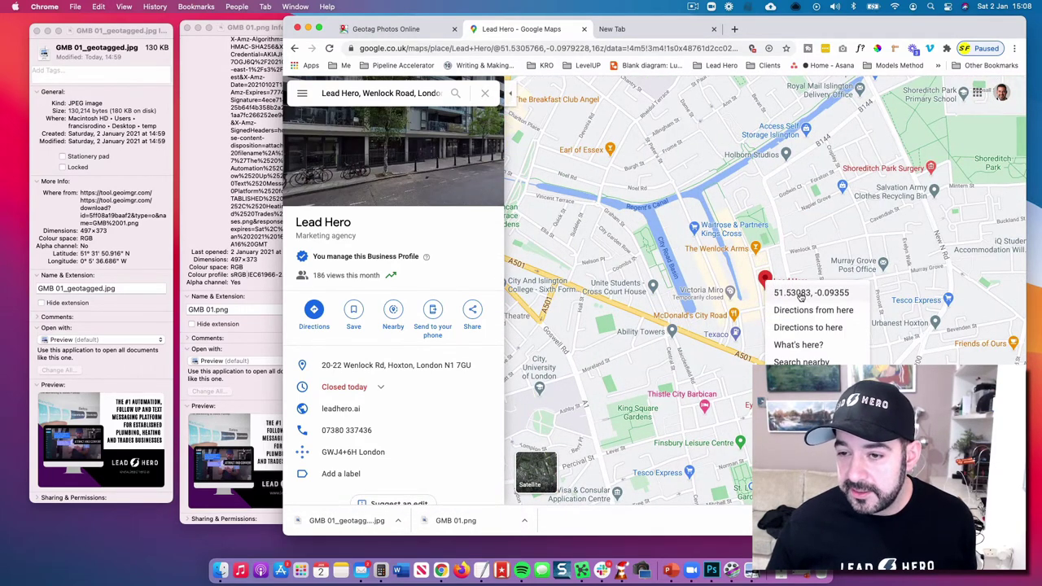
left_click(800, 345)
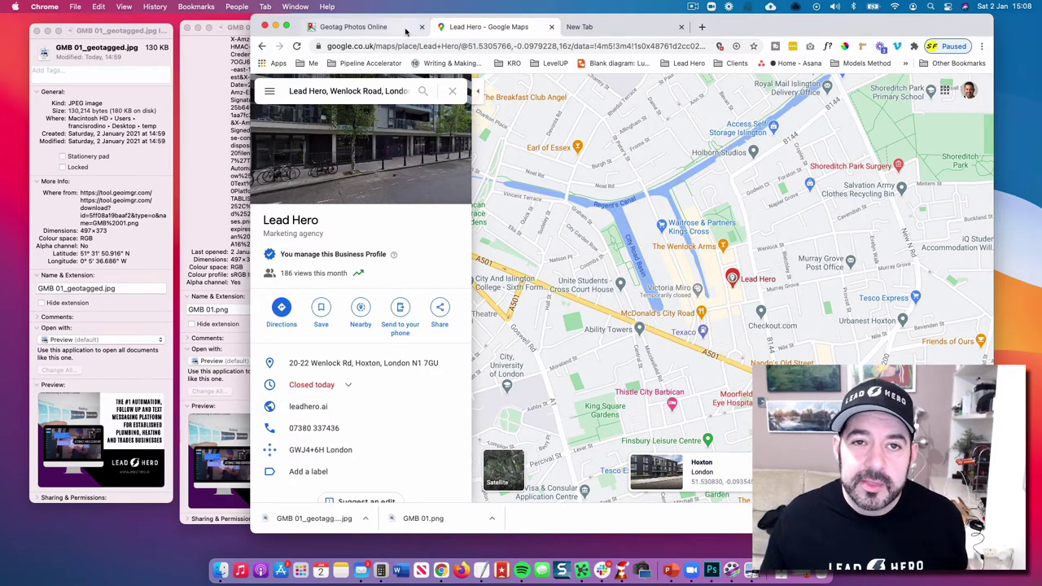
Step: Switch to GeoImgr, try to find the business with the map search "lead hero", and dismiss the upgrade offer
left_click(358, 26)
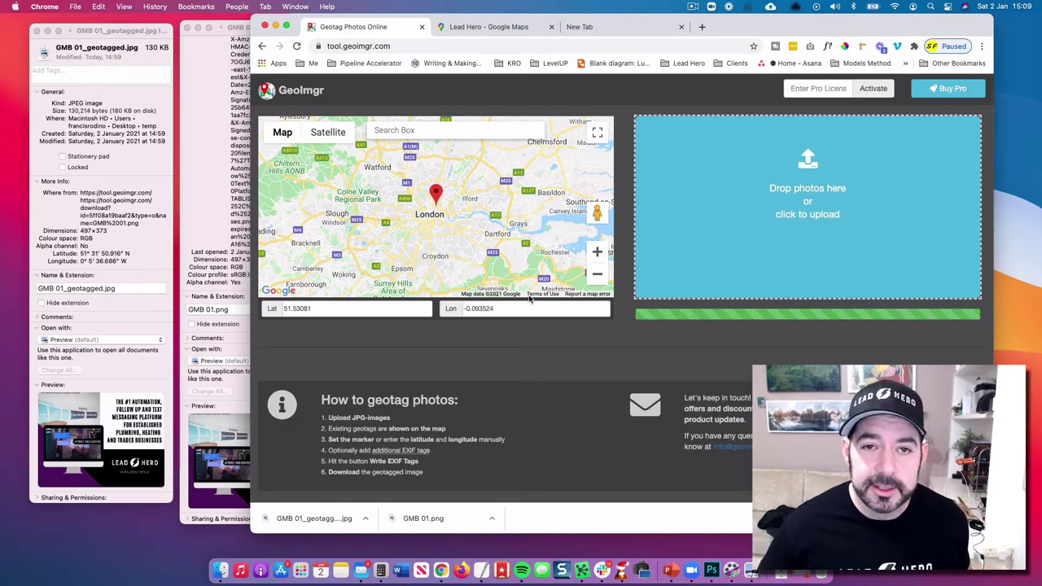
left_click(402, 131)
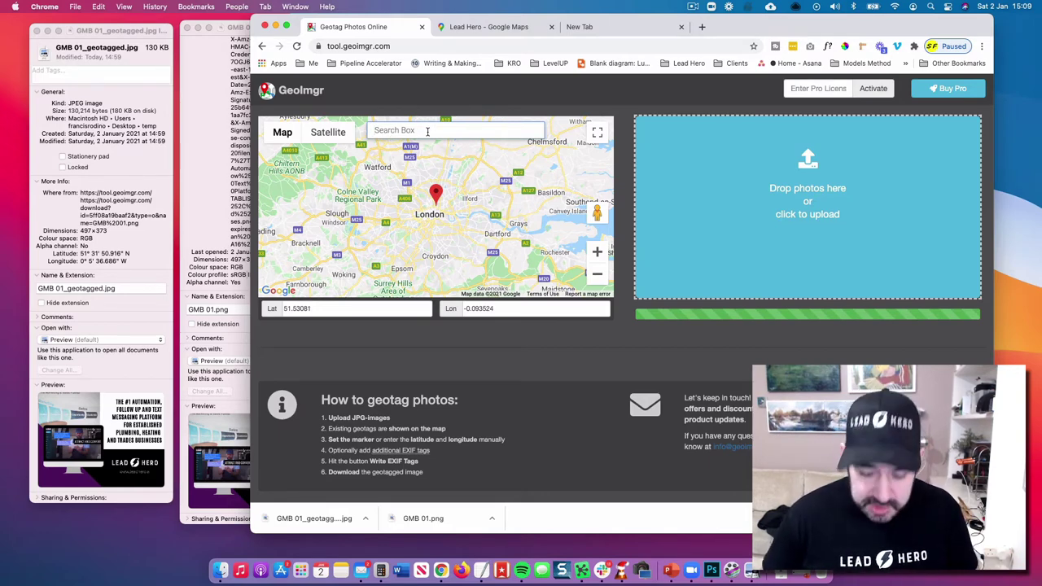
type("lead hero")
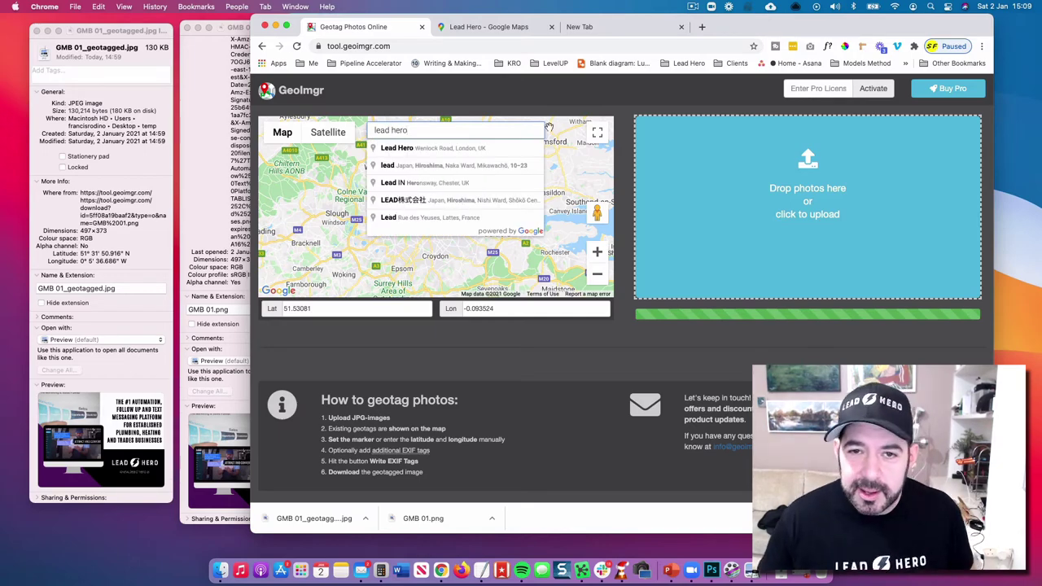
left_click(474, 149)
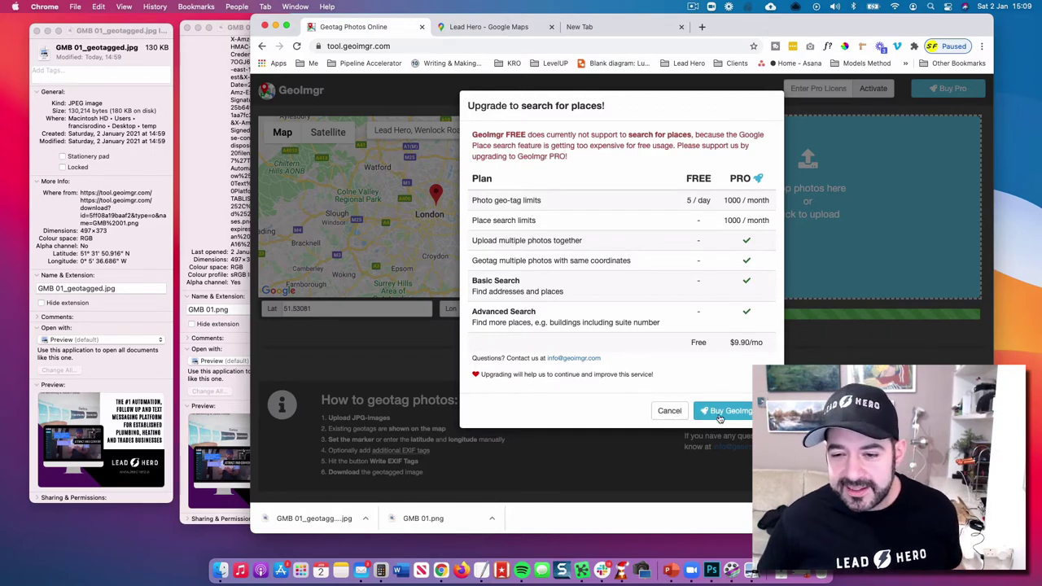
left_click(671, 412)
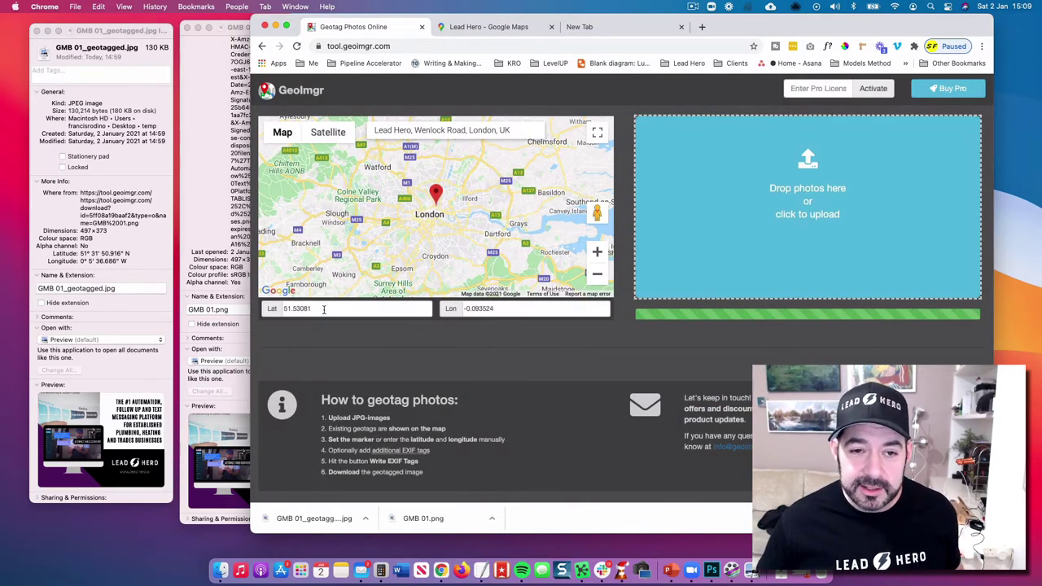
Step: Copy the business's latitude from Google Maps and set the GeoImgr latitude to 51.53083
left_click(497, 26)
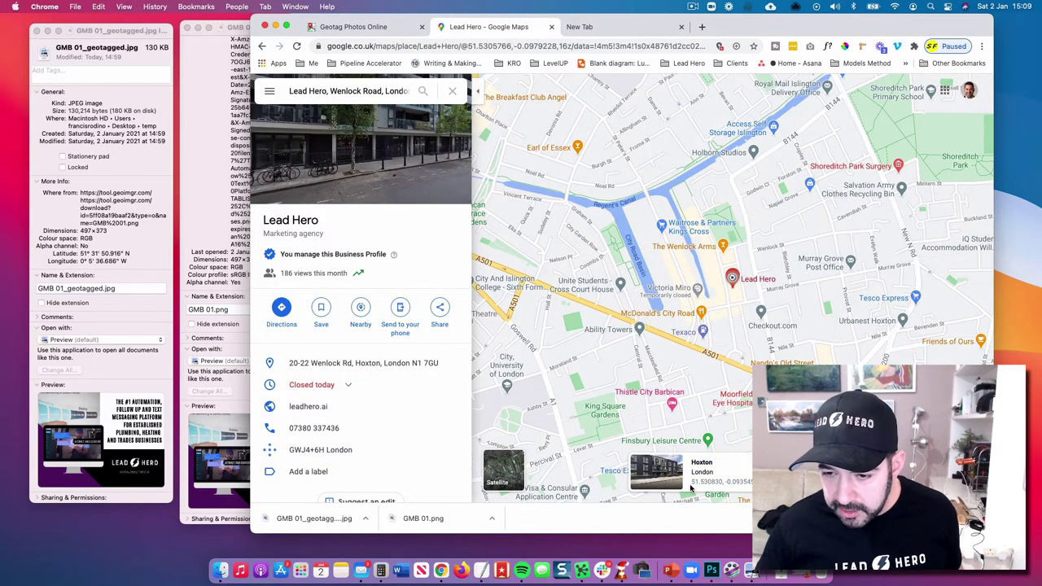
left_click_drag(690, 487, 722, 486)
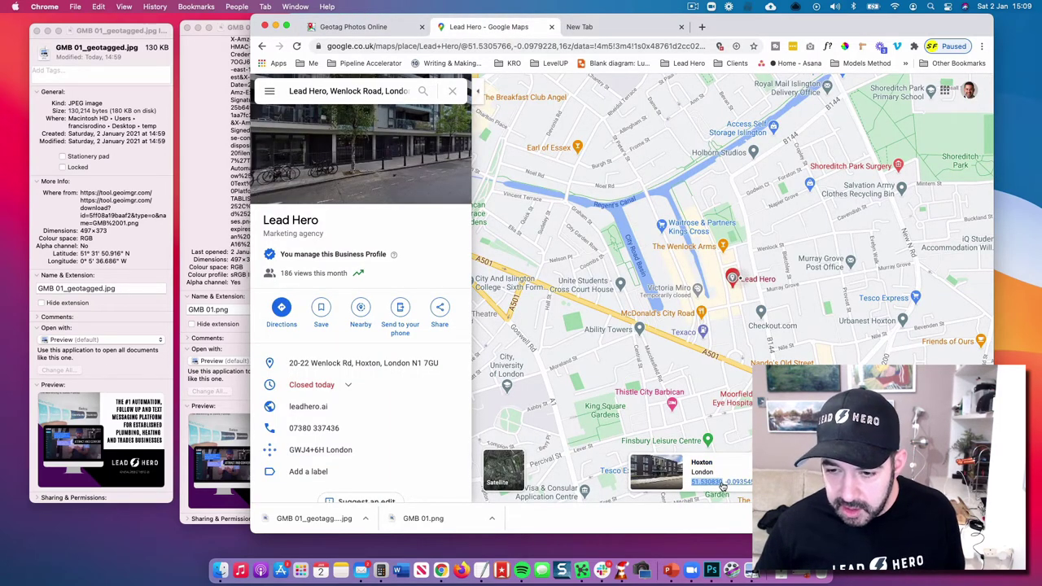
left_click(363, 26)
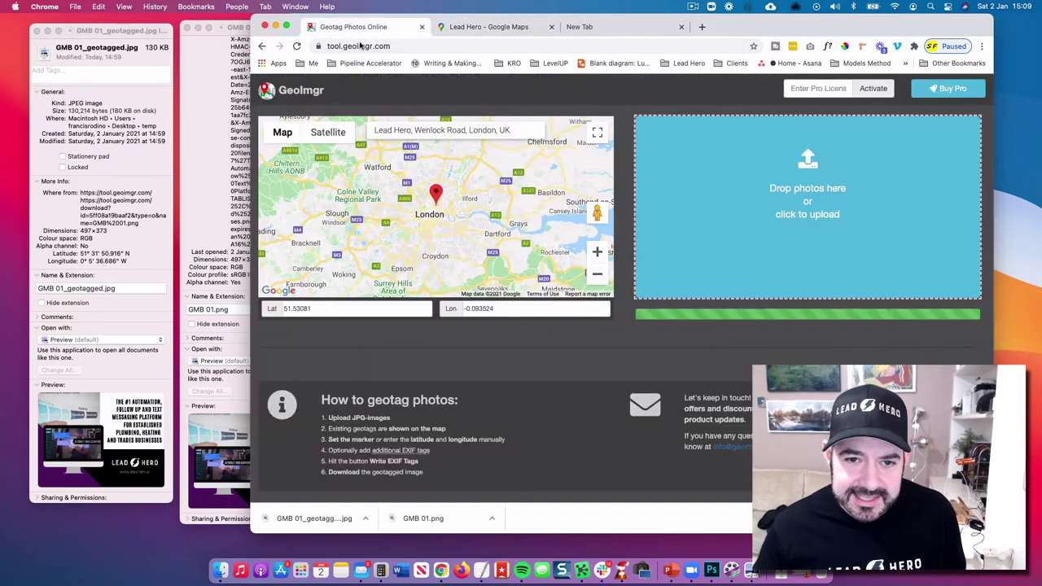
scroll(457, 73, "down", 1)
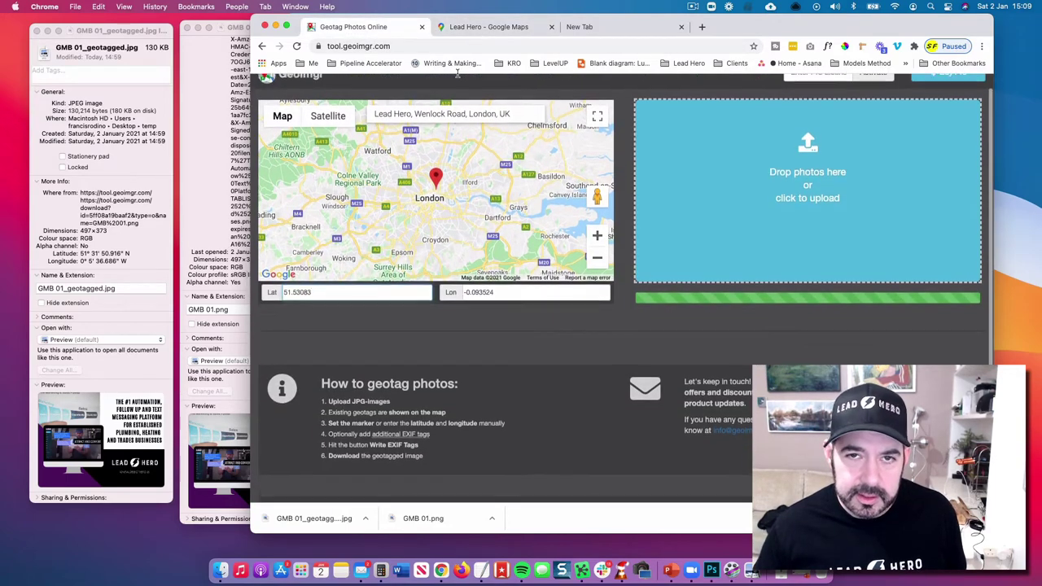
Step: Copy the business's longitude from Google Maps and set the GeoImgr longitude to -0.093545
left_click(488, 26)
scroll(734, 460, "down", 3)
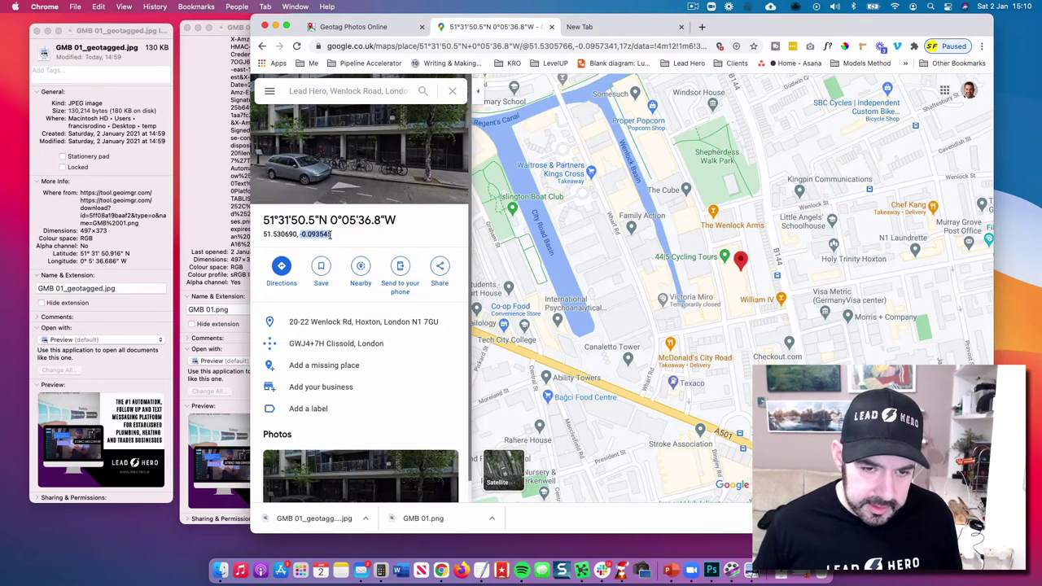
key("super+c")
left_click(375, 27)
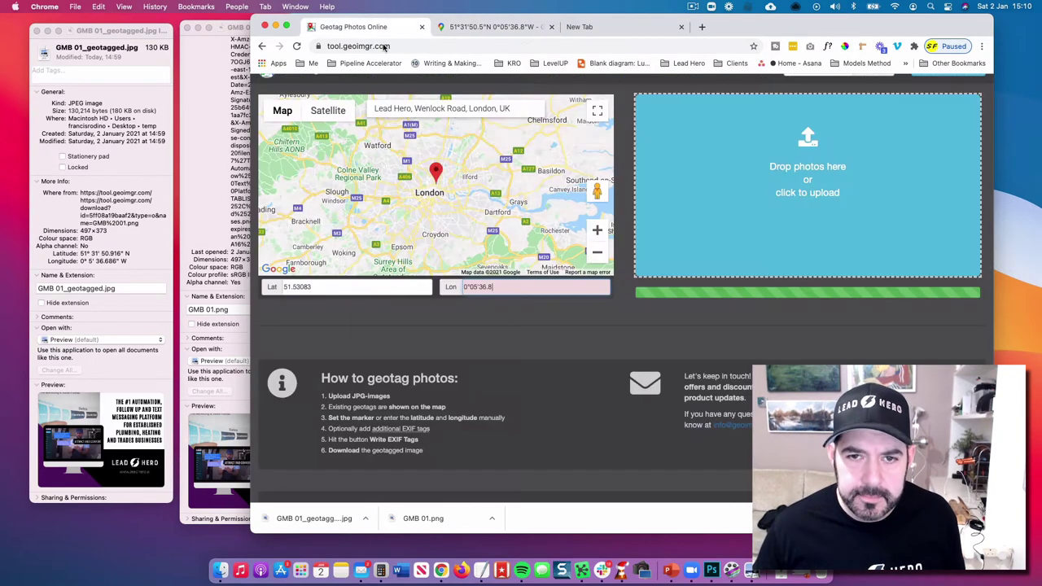
triple_click(456, 285)
key("super+v")
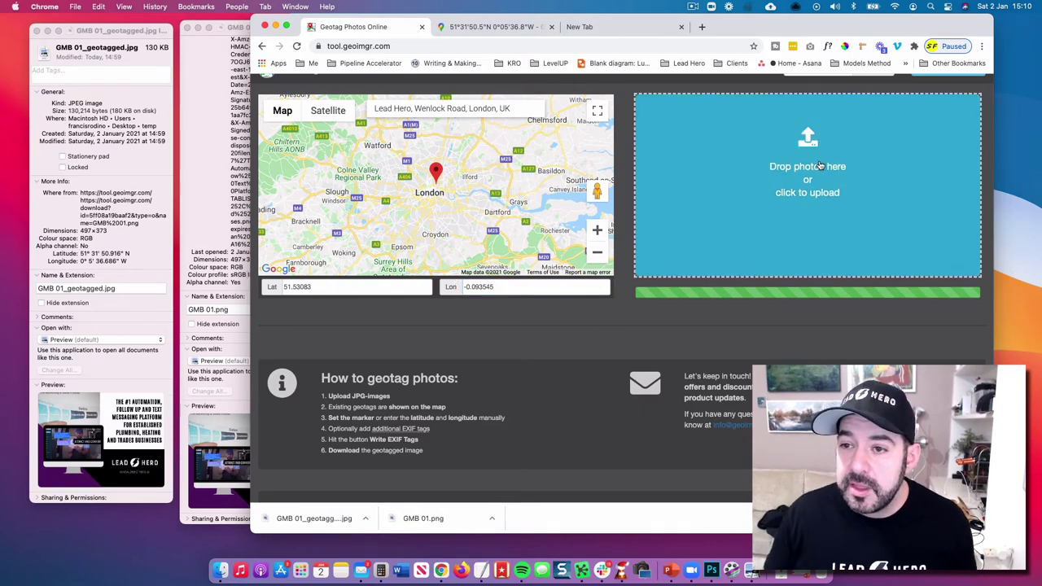
Step: Upload GMB 01.png from the temp folder to GeoImgr
left_click(818, 171)
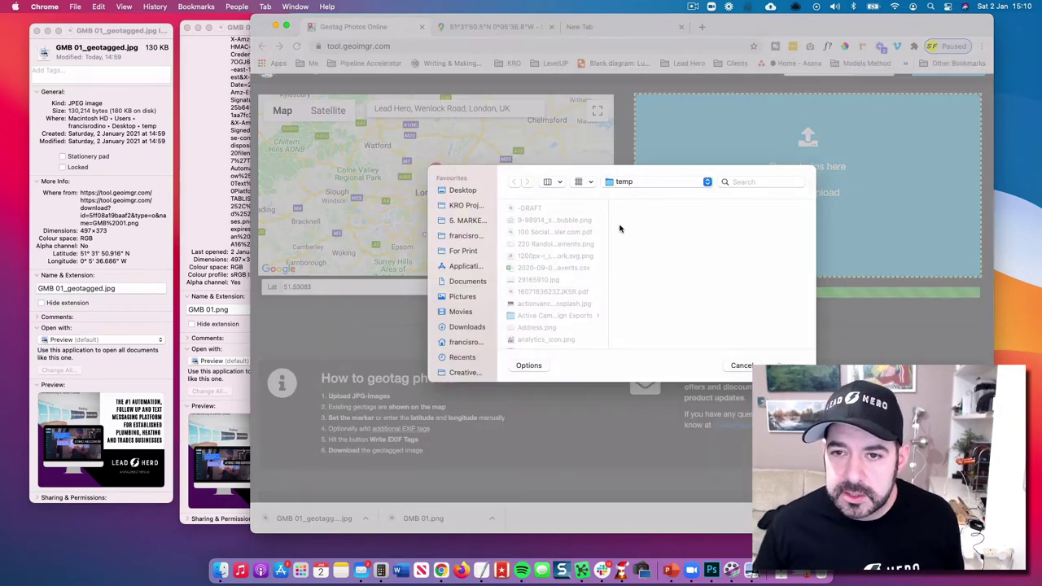
scroll(580, 250, "down", 10)
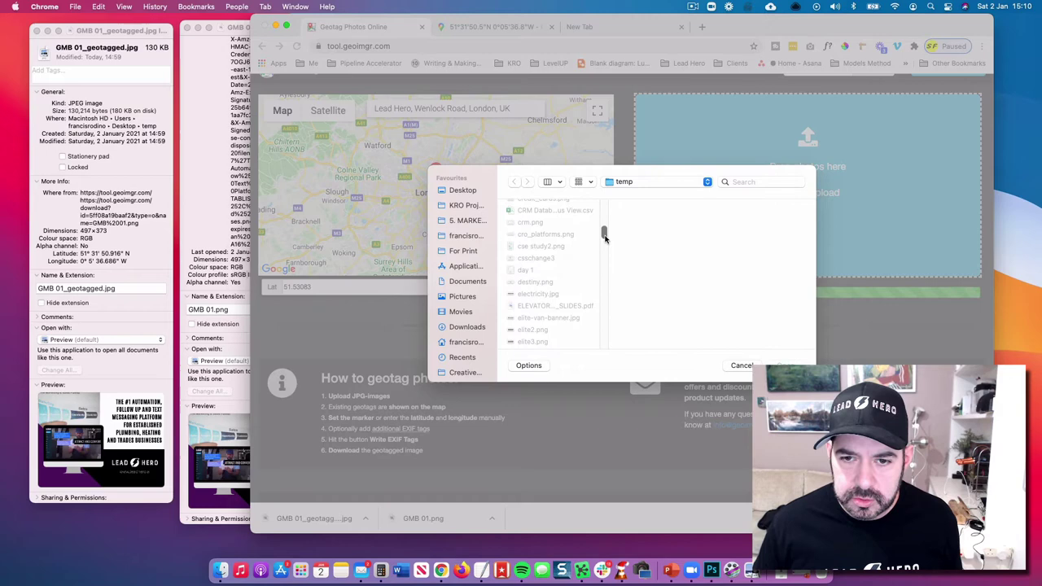
mouse_move(605, 238)
left_mouse_down()
mouse_move(604, 265)
mouse_move(602, 251)
left_mouse_up()
left_click(599, 250)
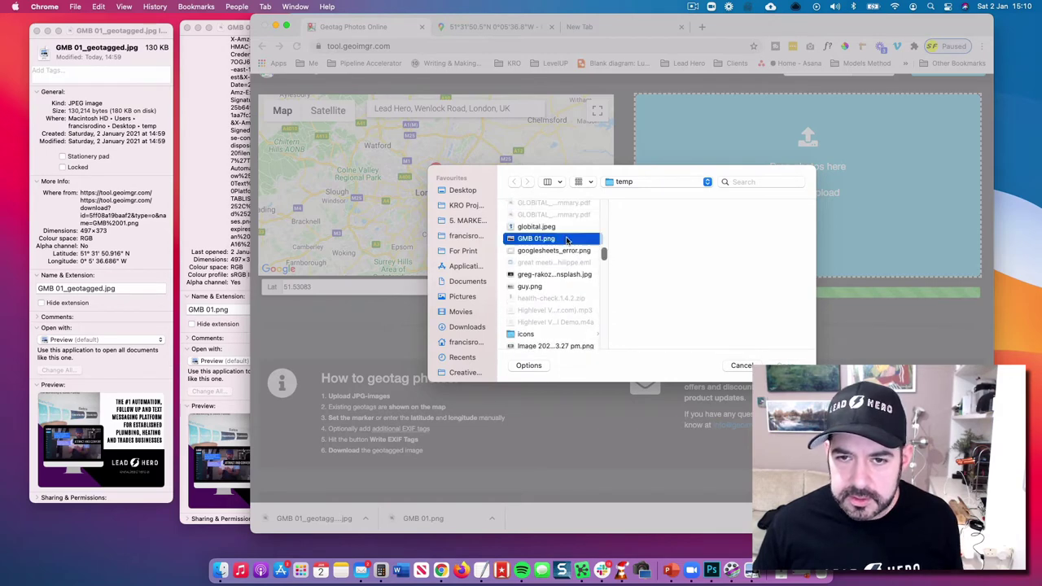
key("Return")
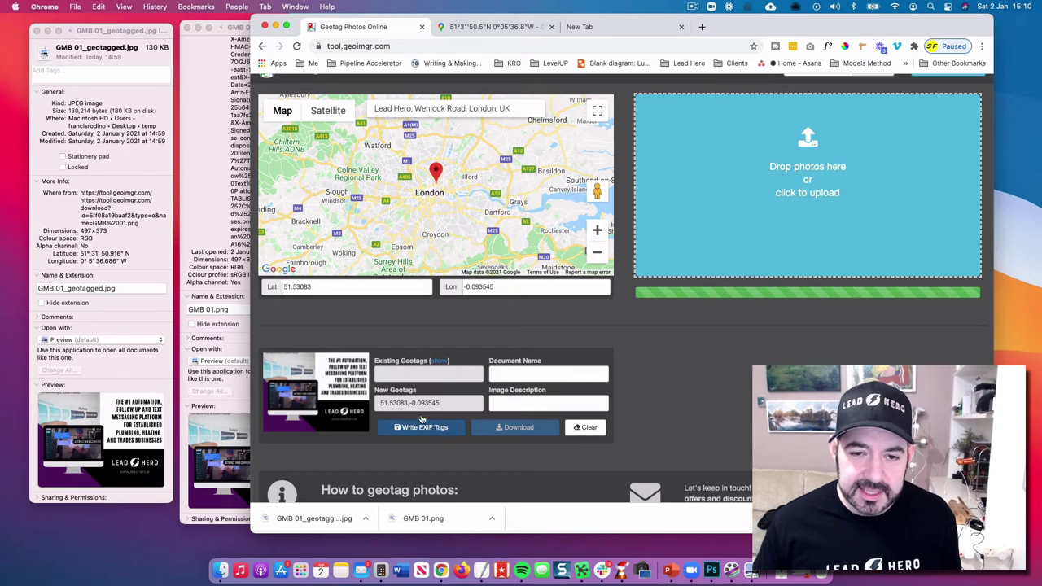
Step: Write the new geotags into the photo's EXIF data, start its download and cancel the save dialog
left_click(422, 429)
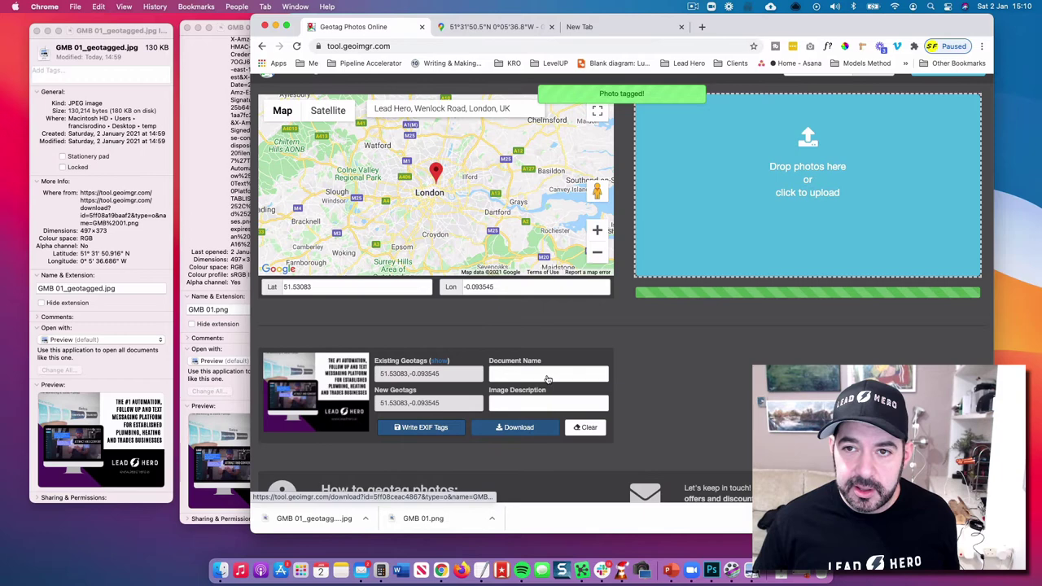
left_click(535, 416)
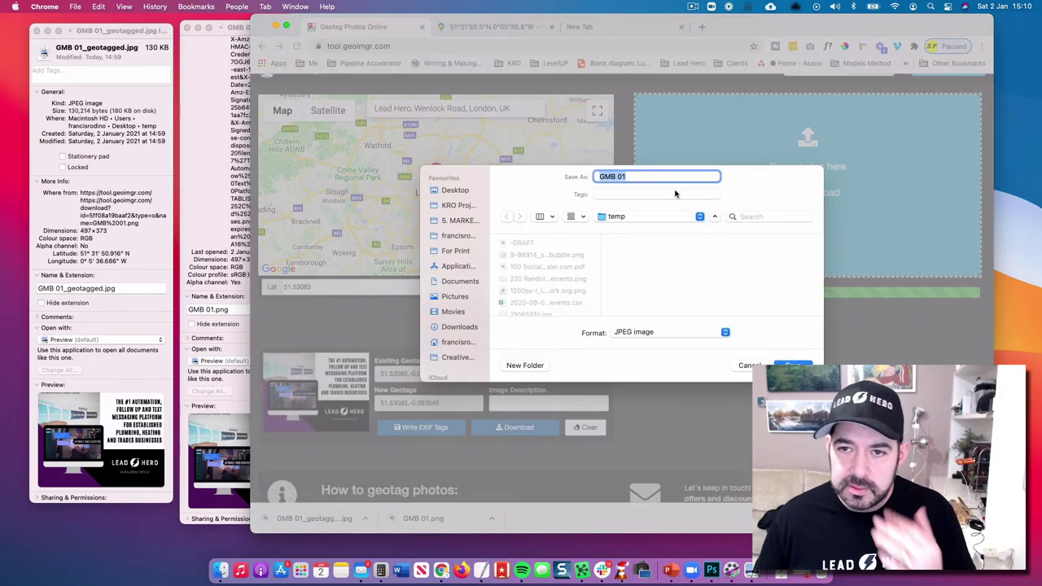
key("Escape")
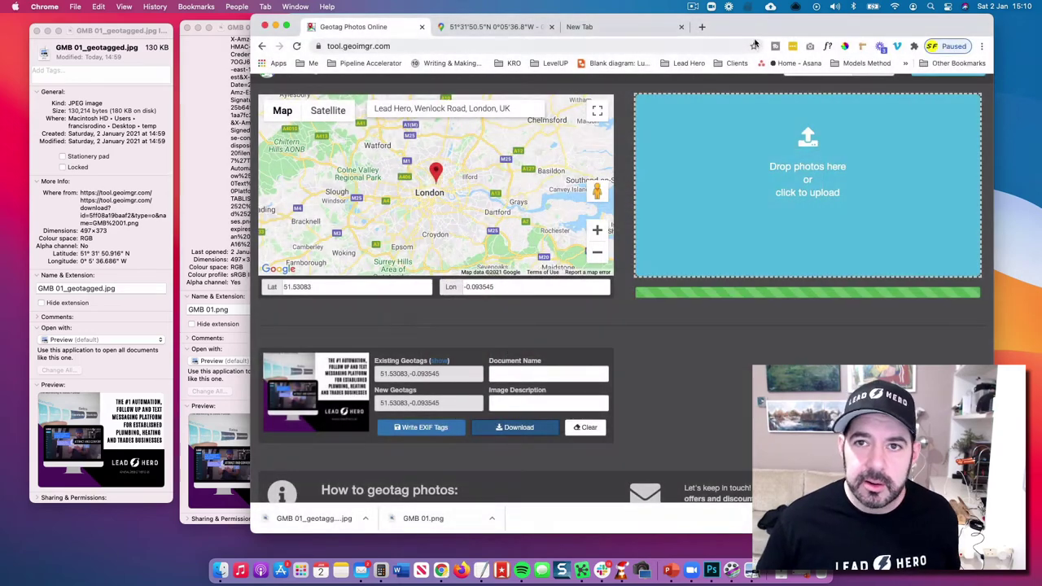
Step: Open Google My Business in a new tab and go to the Photos section of the Lead Hero profile
left_click(700, 28)
type("google my")
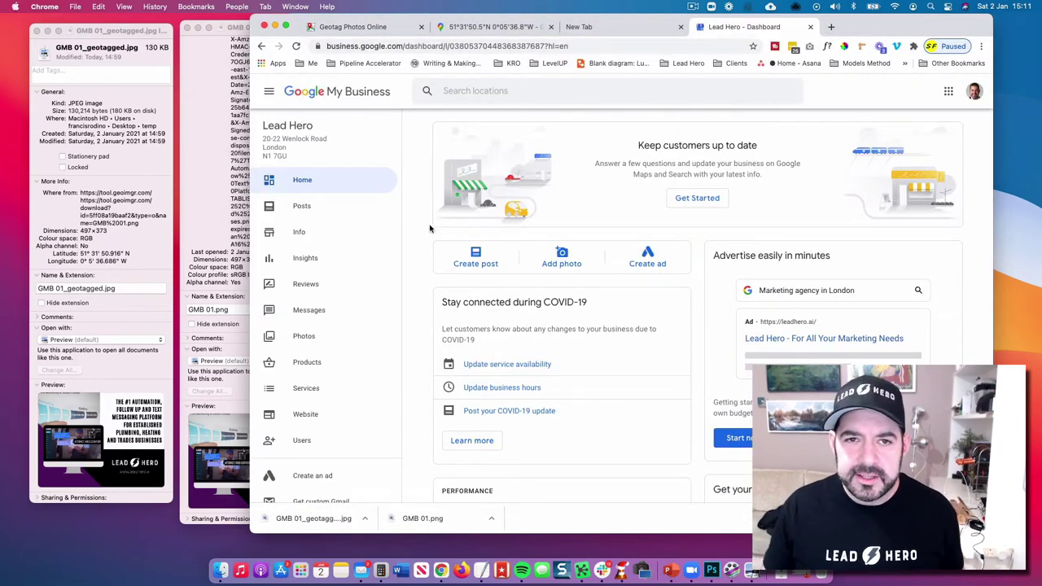
left_click(301, 337)
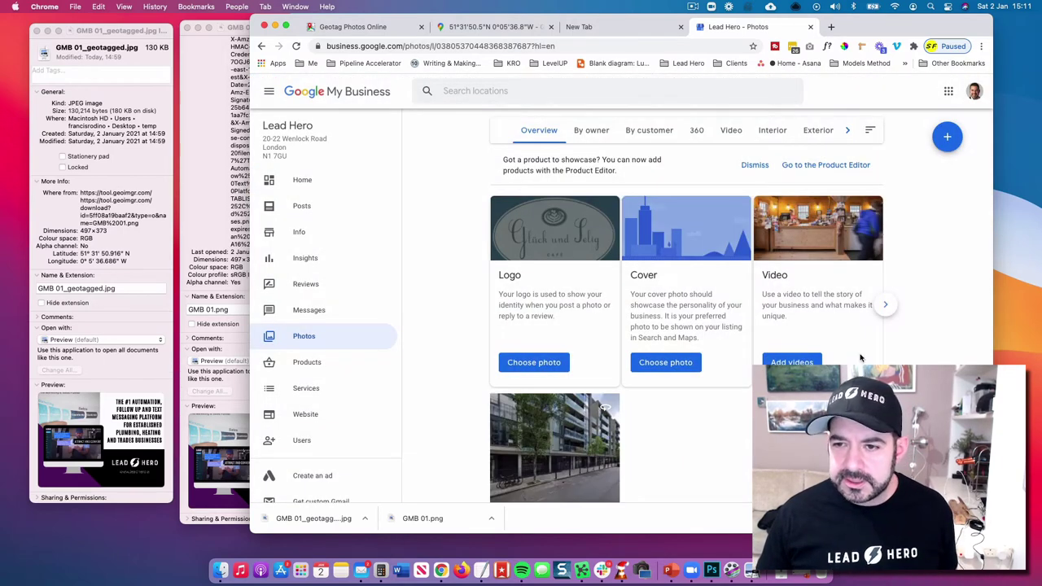
Step: Post GMB 01_geotagged.jpg from the temp folder to the Lead Hero profile's photos and check it in the photo overview
scroll(854, 356, "down", 1)
scroll(603, 355, "up", 1)
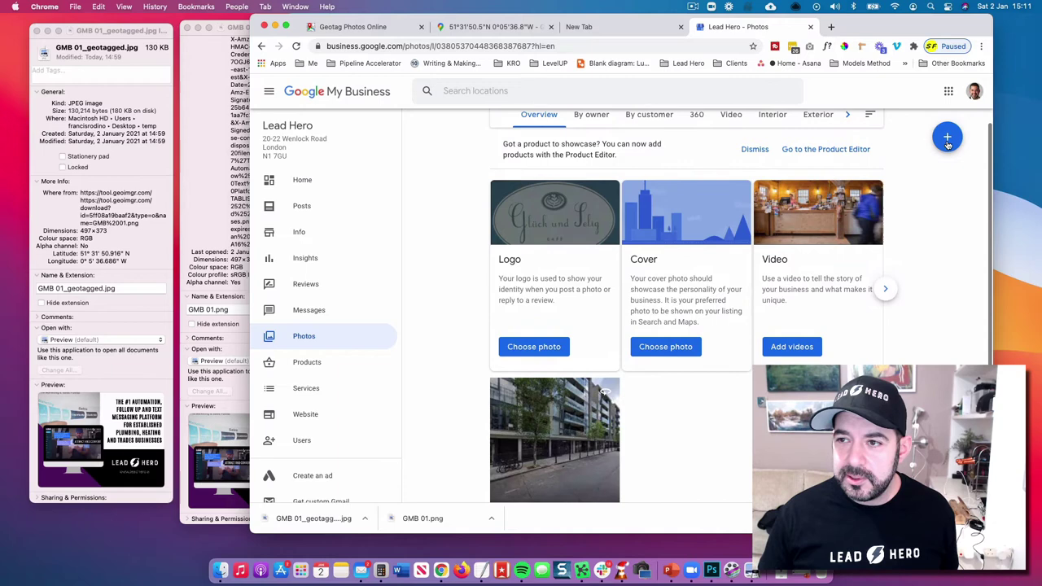
left_click(617, 236)
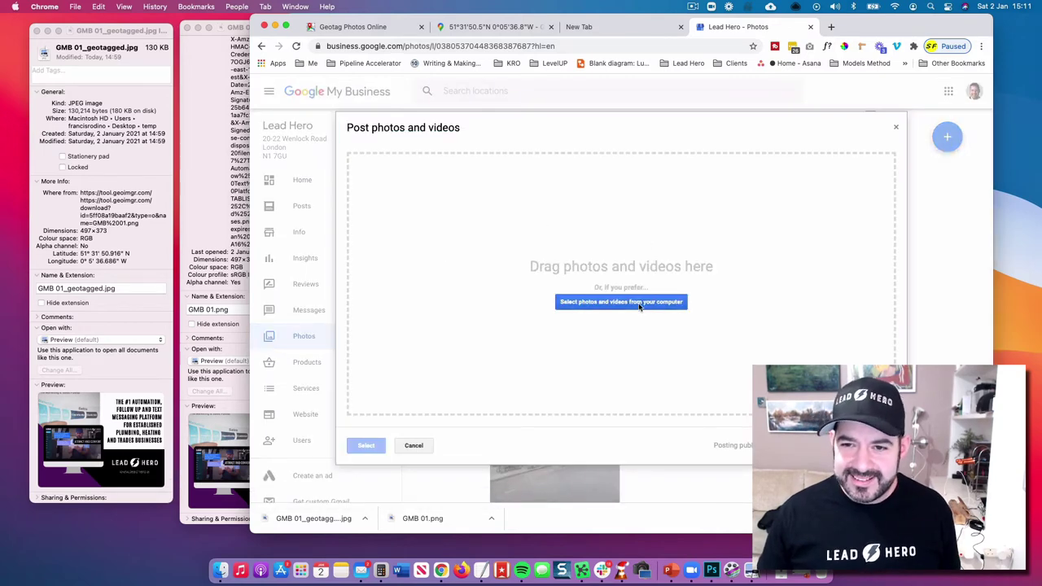
left_click(641, 303)
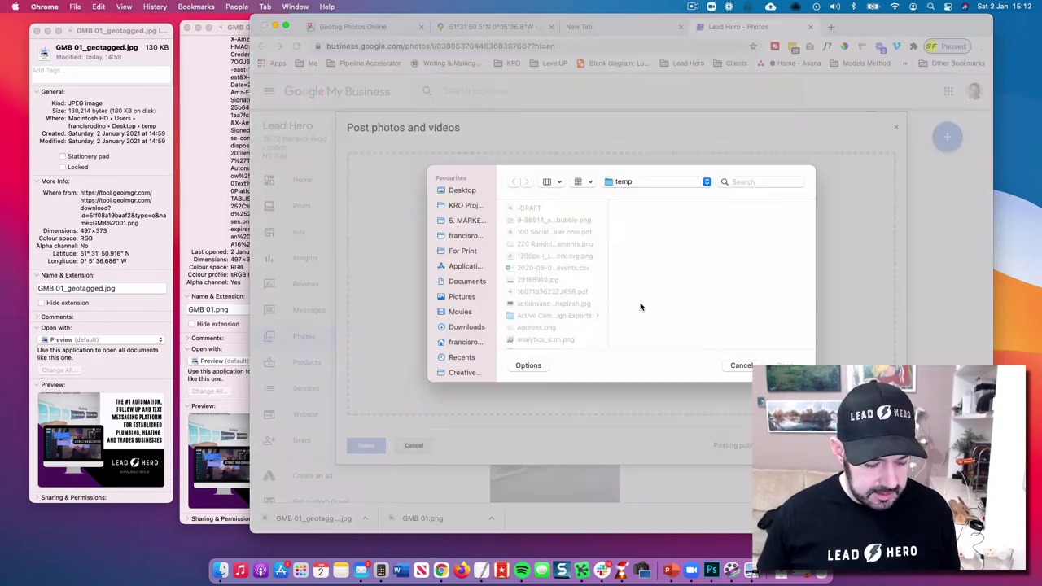
scroll(570, 289, "down", 5)
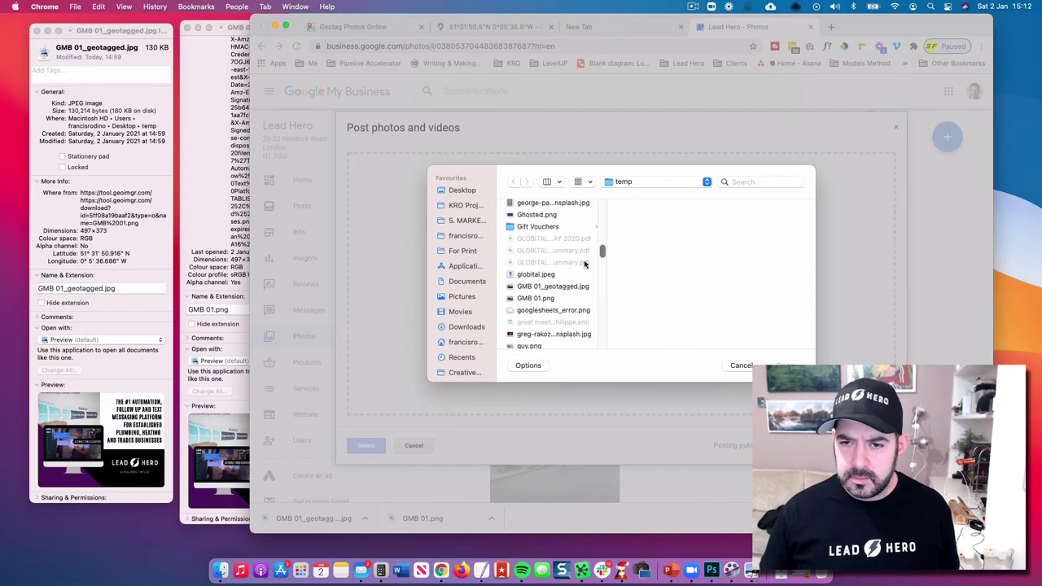
left_click(568, 291)
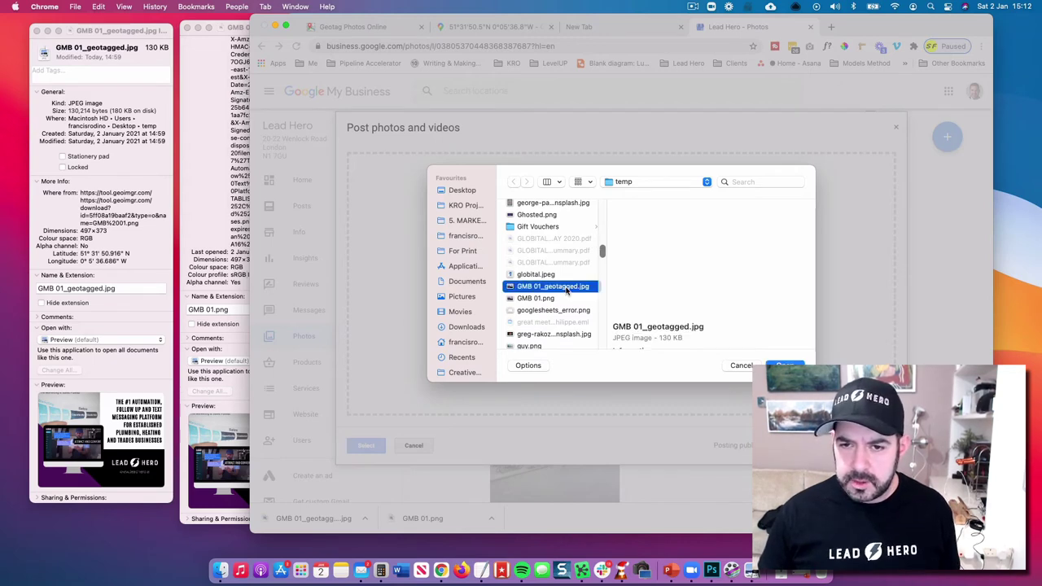
left_click(784, 365)
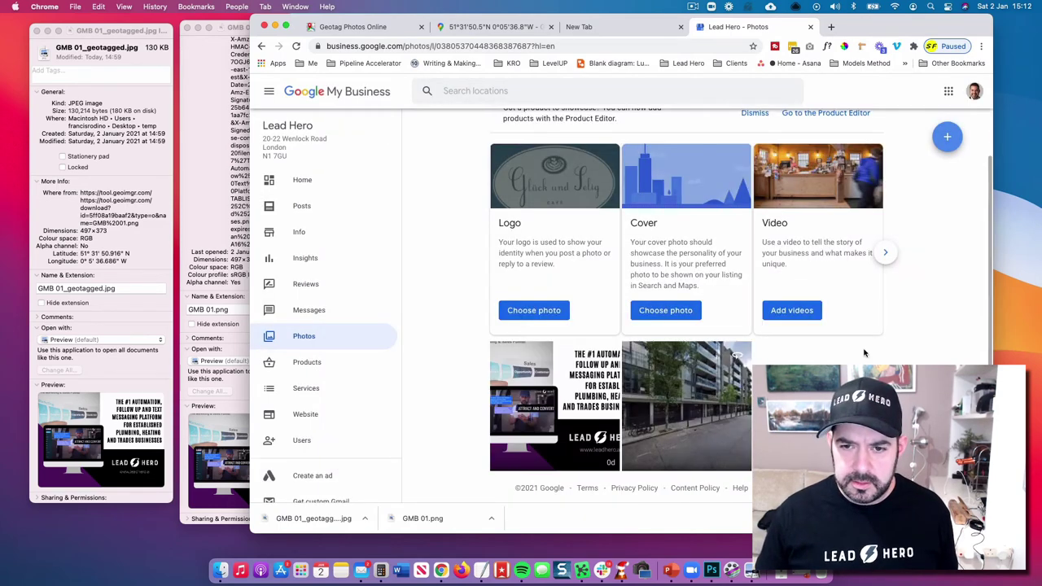
scroll(875, 355, "up", 2)
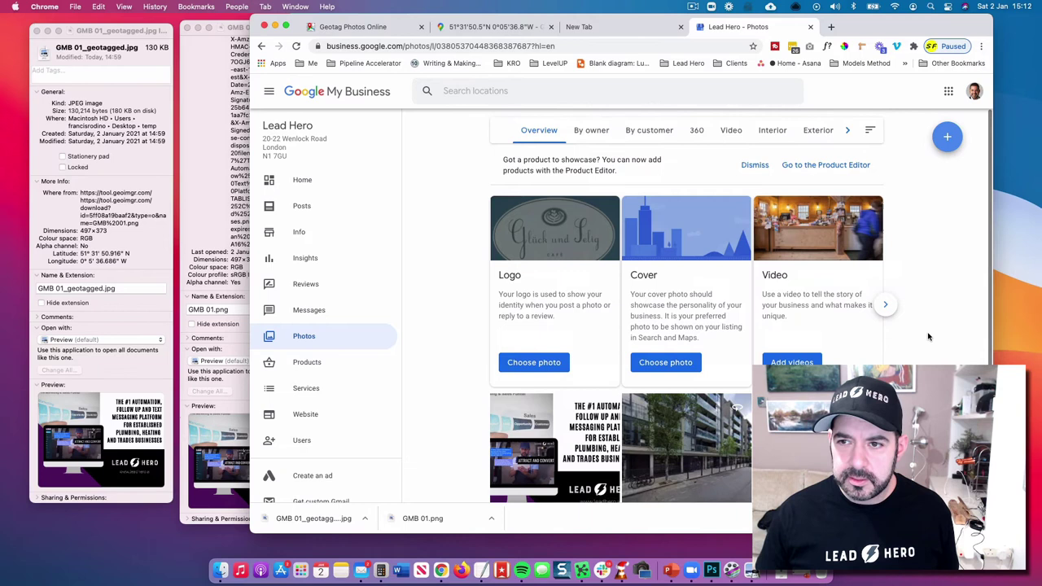
scroll(928, 336, "down", 2)
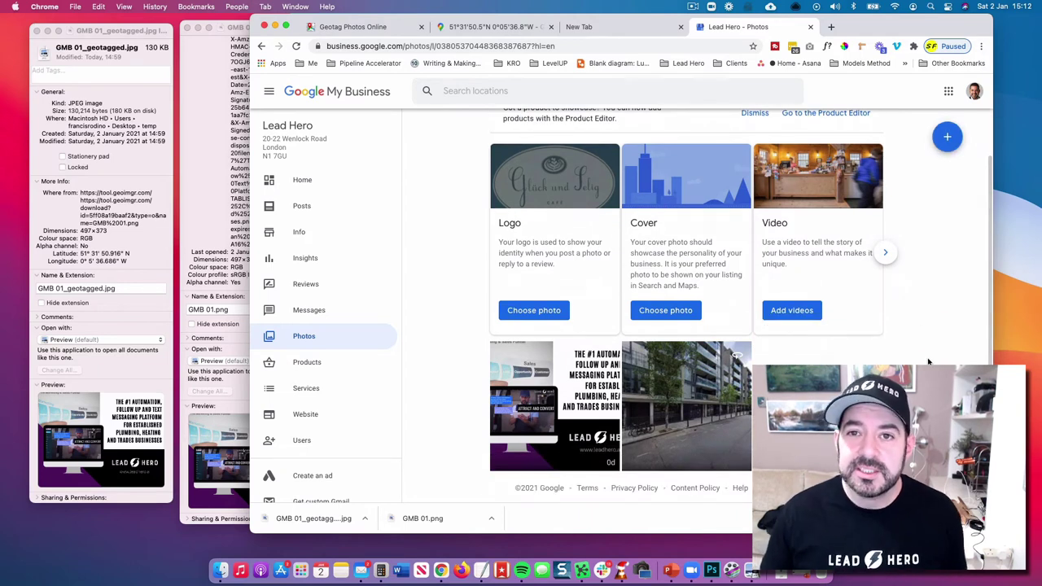